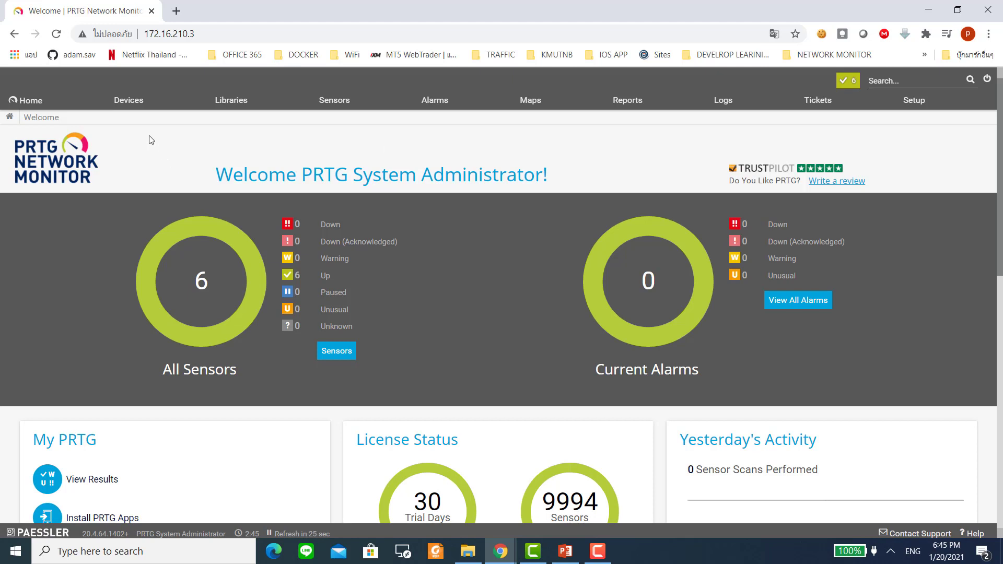
Start a new device in the Network Infrastructure group and name it Domain Name Server
left_click(137, 105)
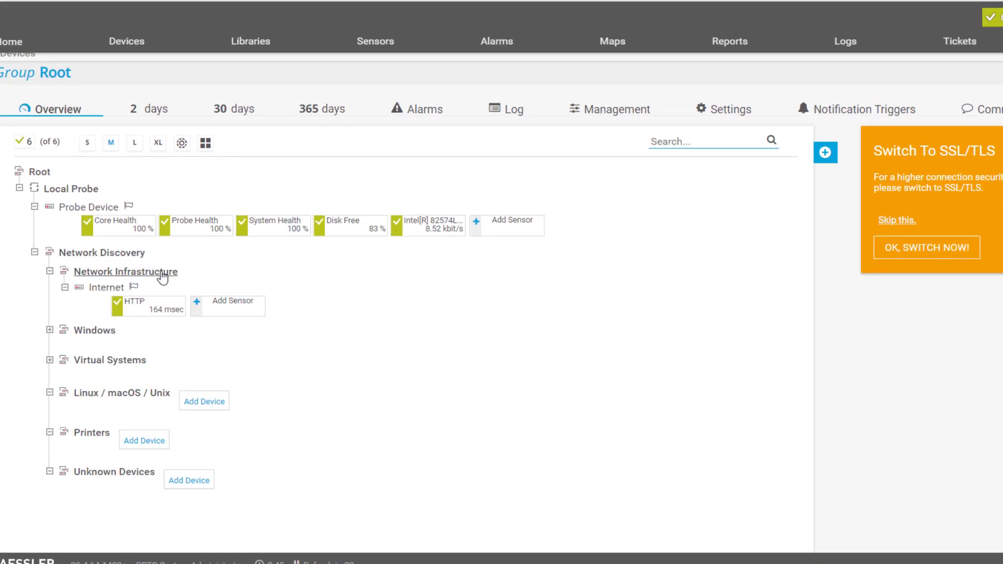
right_click(162, 275)
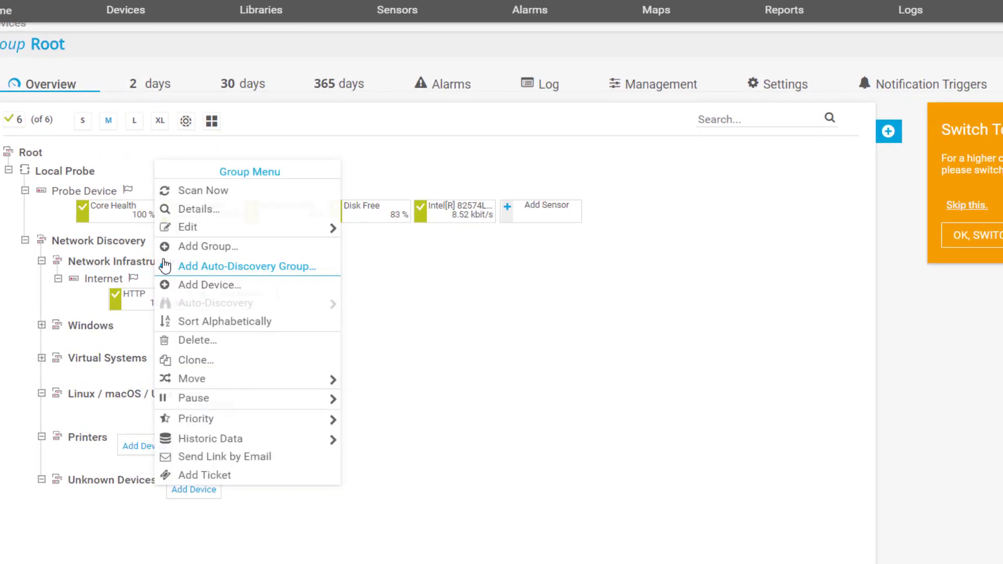
left_click(235, 294)
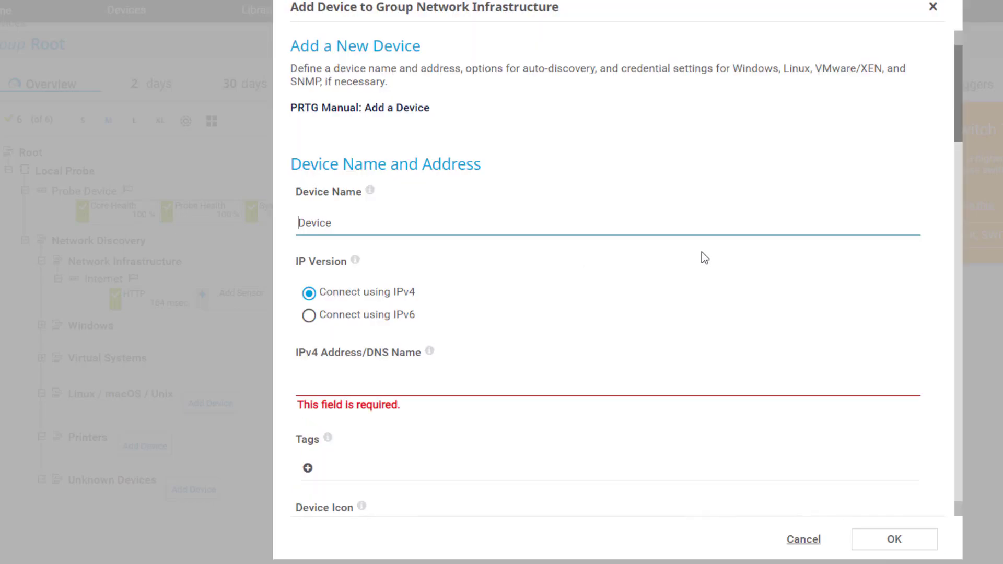
double_click(311, 219)
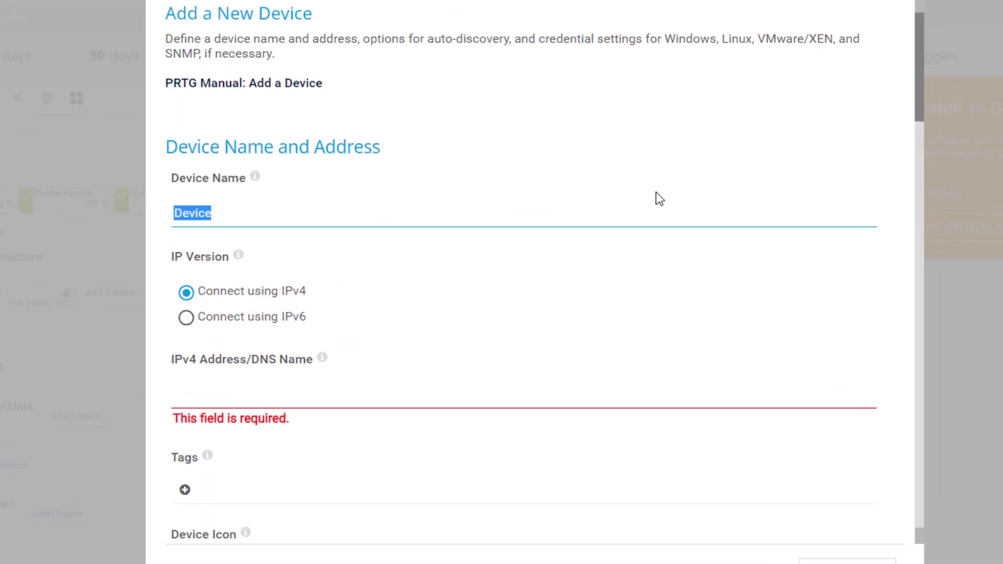
type("DO")
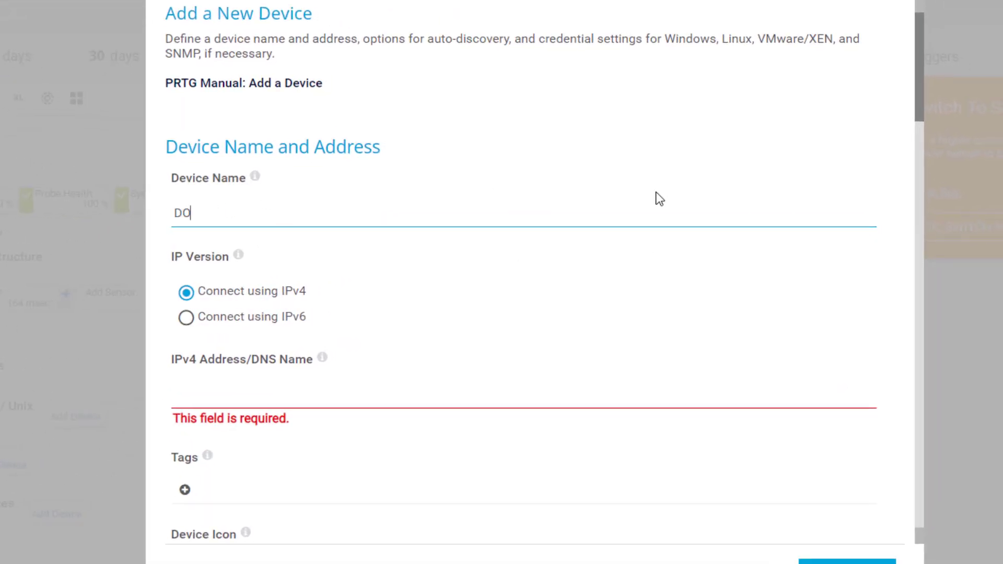
key("BackSpace")
type("omain Name ")
type("Serve")
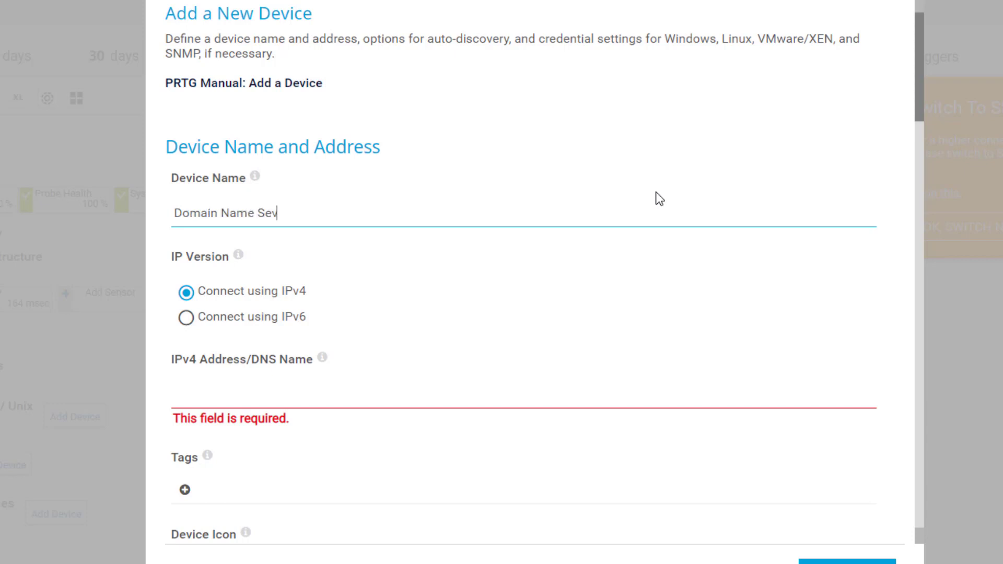
key("BackSpace")
key("BackSpace")
key("BackSpace")
key("BackSpace")
type("erver")
Set the new device's IPv4 address to 8.8.8.8 and add it to the group
left_click(278, 402)
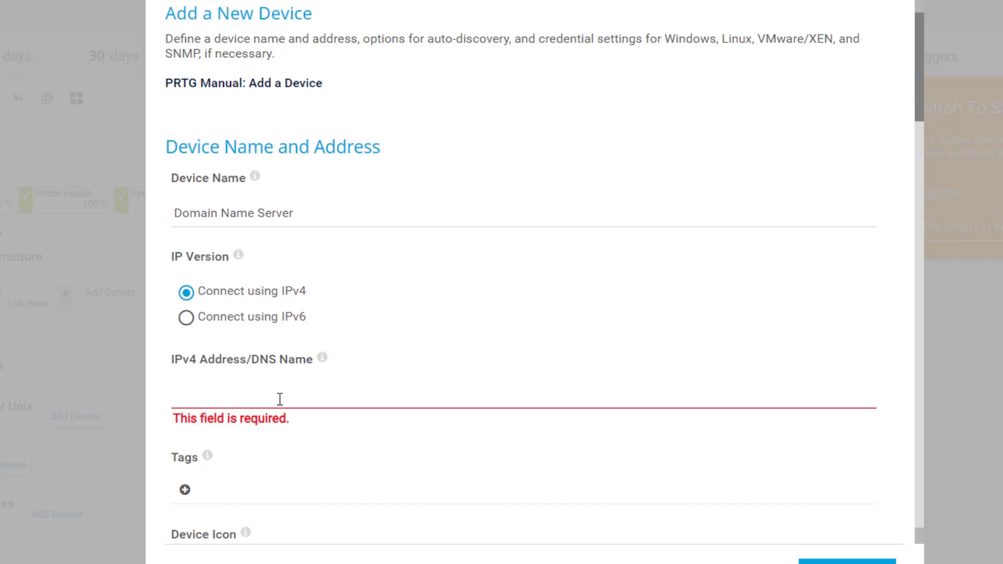
type("8.8.8.8")
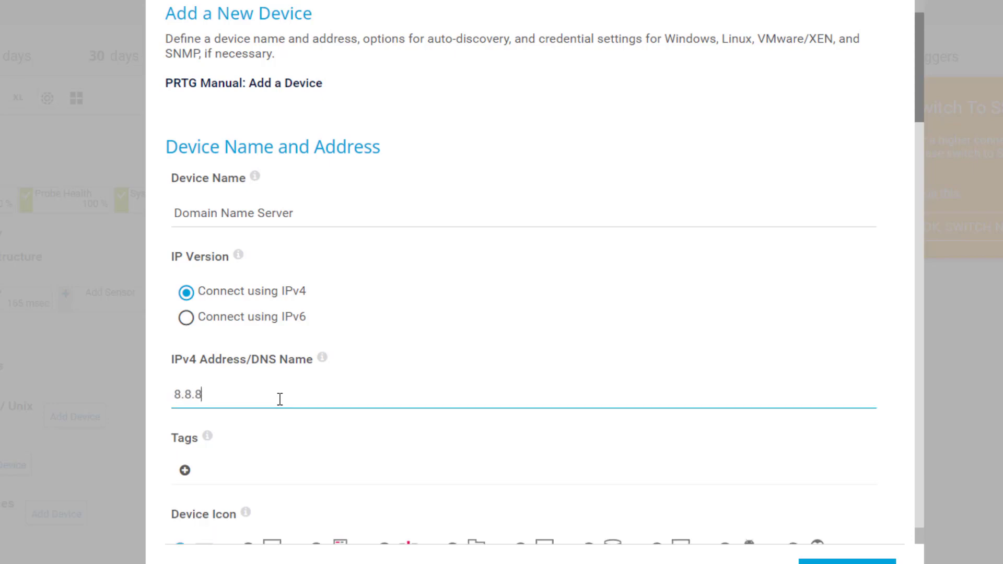
scroll(339, 363, "down", 4)
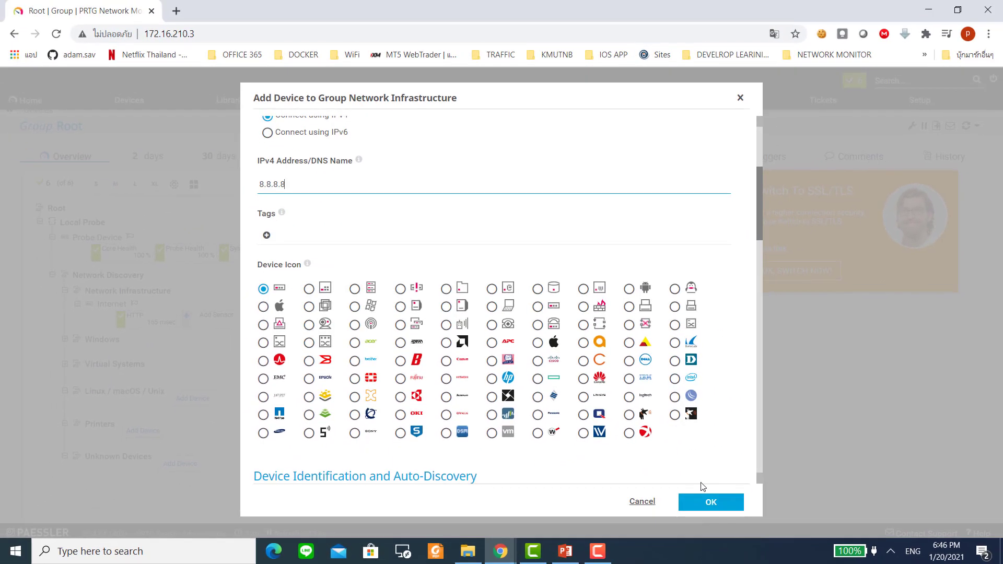
scroll(732, 496, "down", 1)
left_click(758, 519)
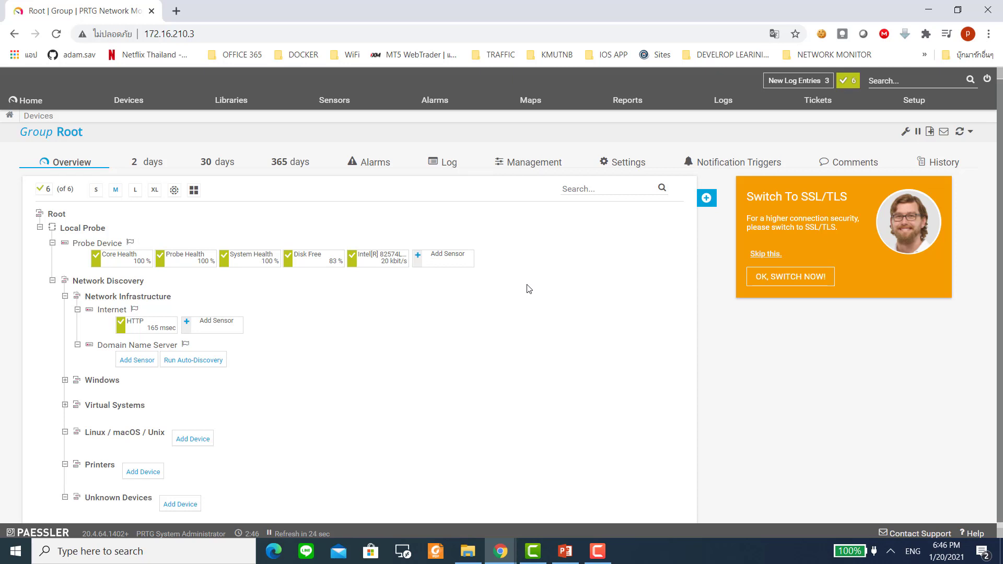
Start a new sensor on the Domain Name Server device, searching for ping and choosing the Ping sensor type
left_click(131, 347)
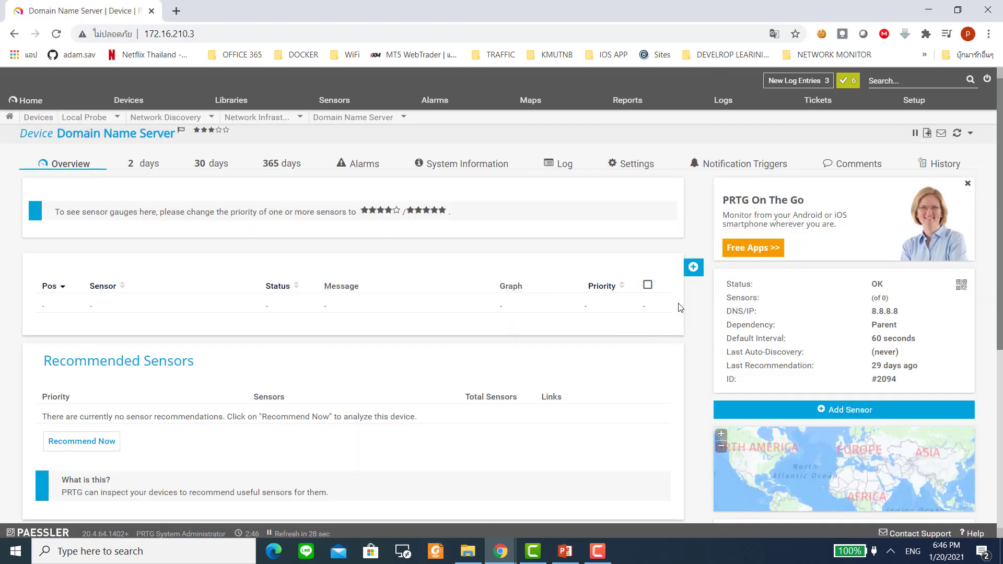
left_click(692, 269)
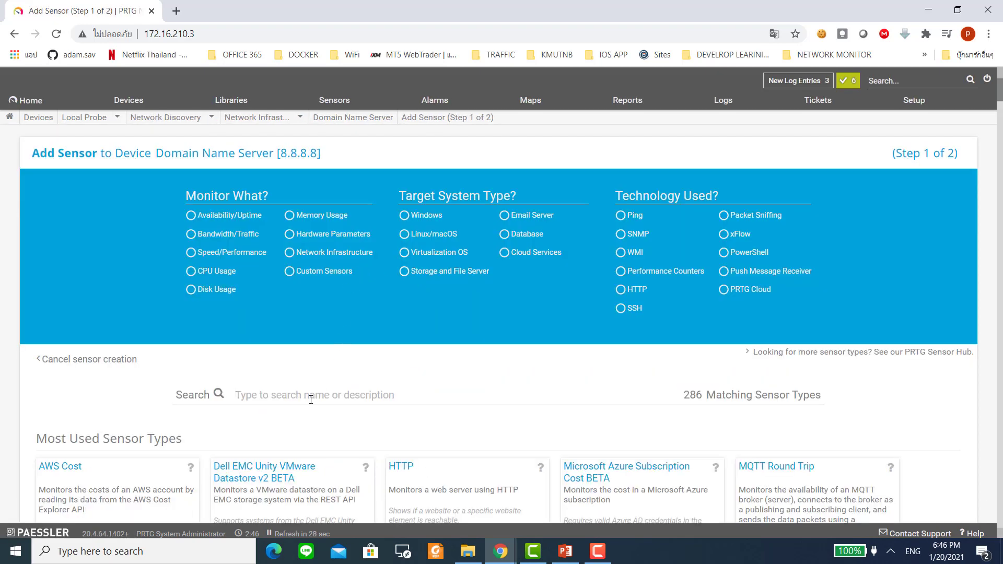
type("ping")
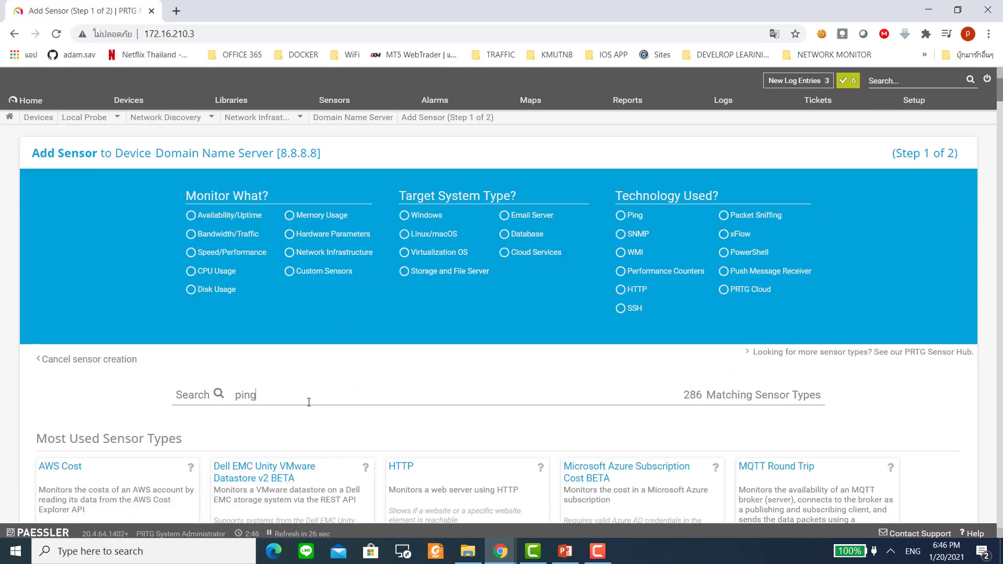
scroll(572, 400, "down", 2)
left_click(577, 405)
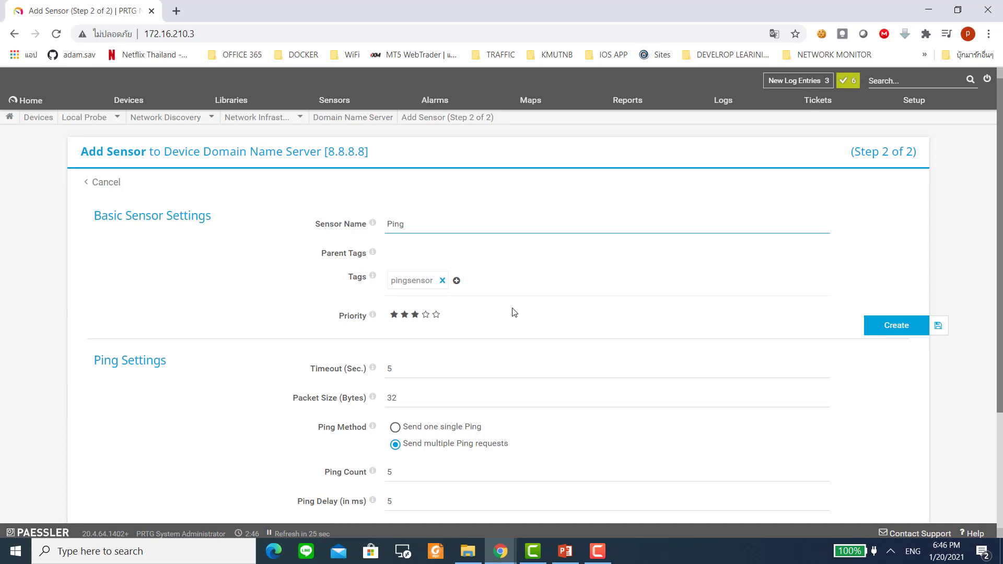
Review the Ping sensor's settings and create it with the default values
scroll(732, 369, "down", 3)
scroll(794, 344, "up", 1)
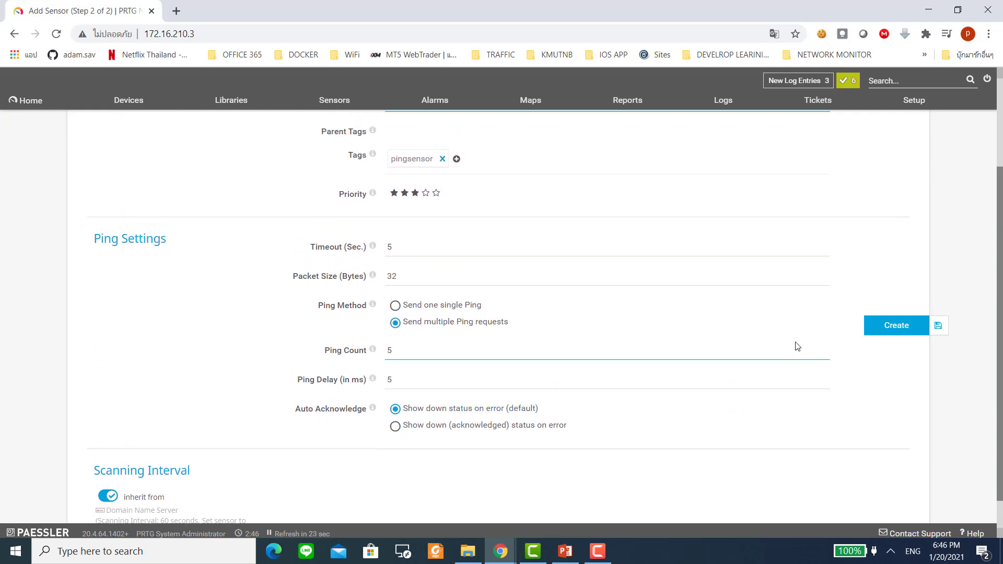
left_click(888, 332)
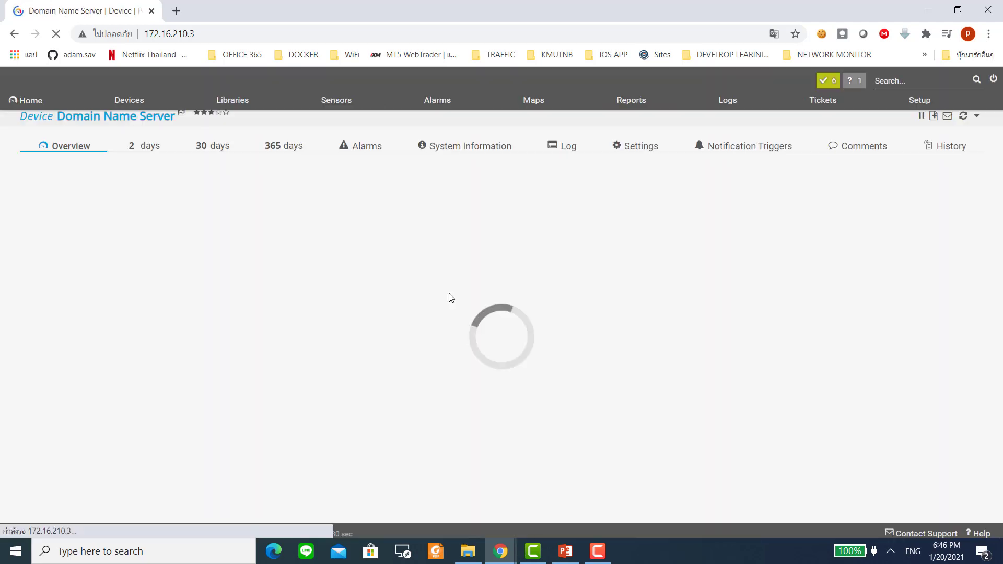
scroll(337, 350, "down", 1)
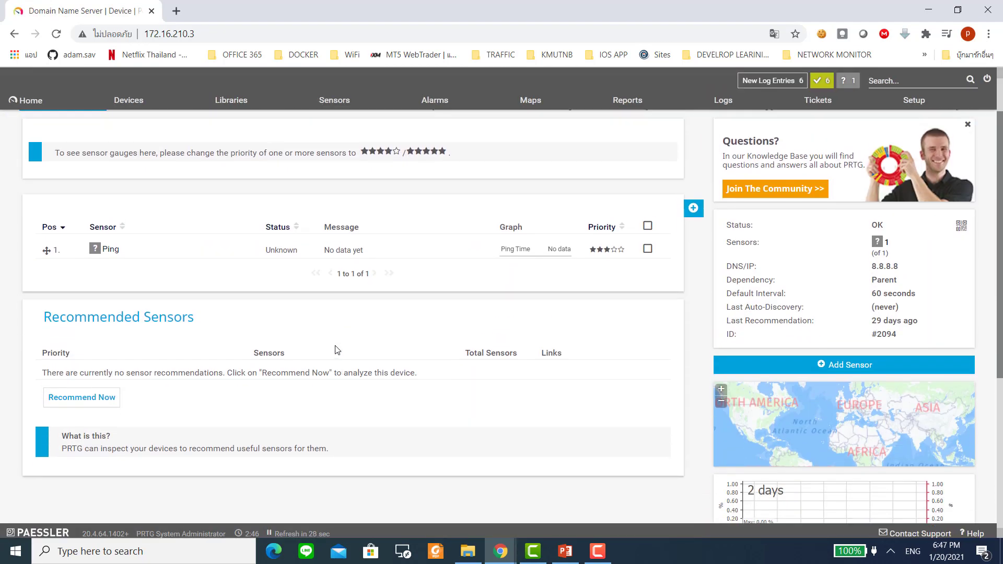
scroll(337, 350, "up", 1)
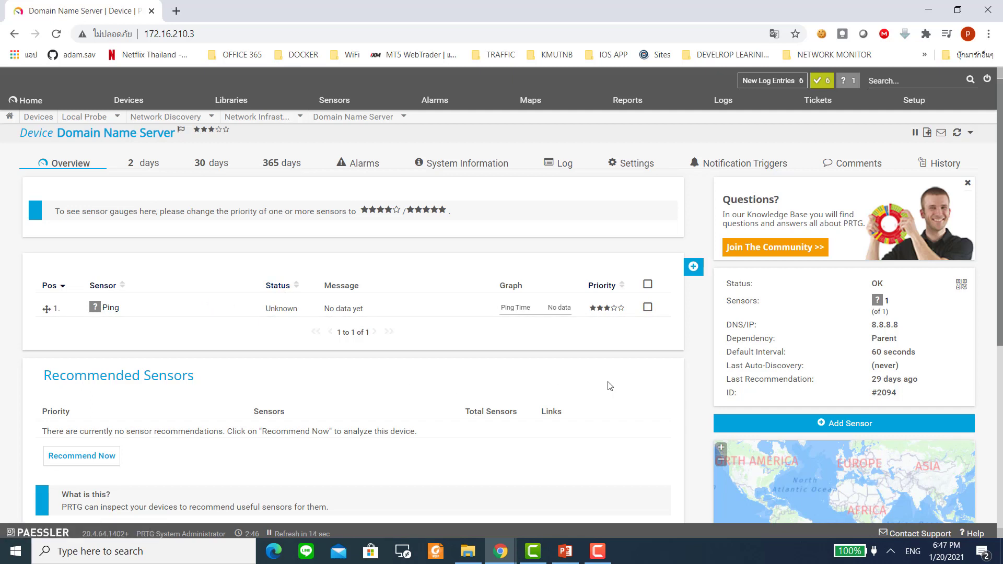
Start another sensor on the Domain Name Server device, searching for dns and choosing the DNS sensor type
left_click(687, 268)
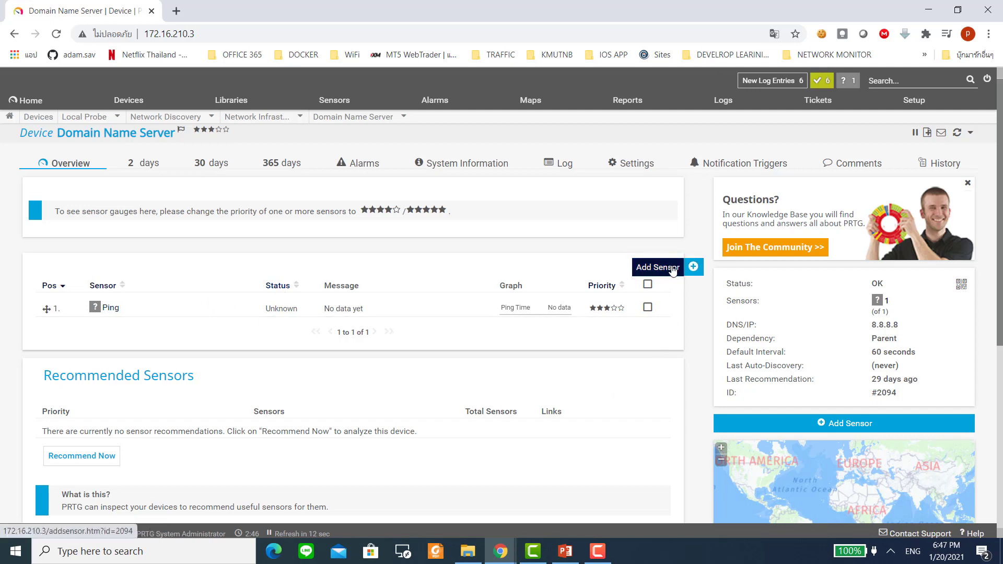
left_click(405, 260)
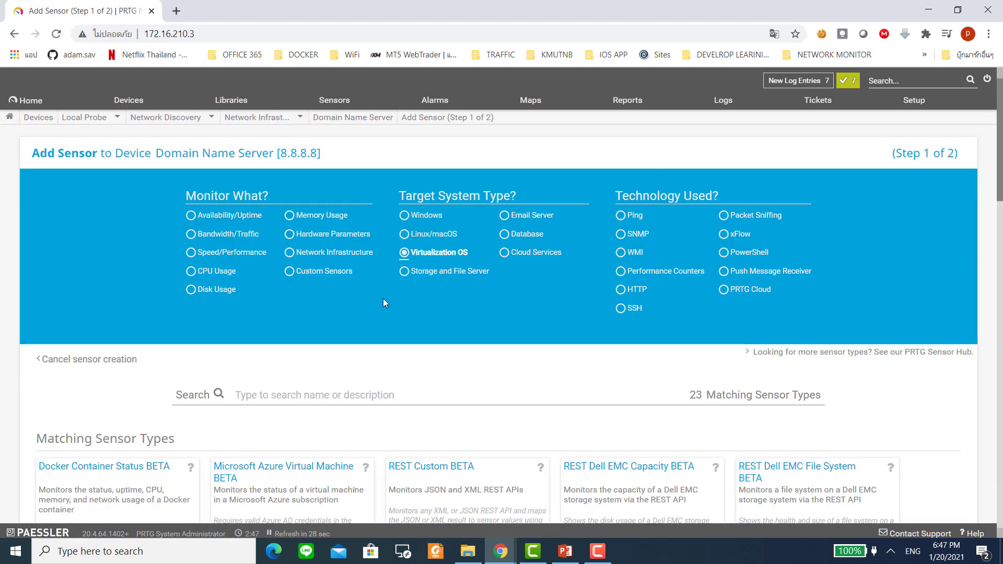
left_click(416, 255)
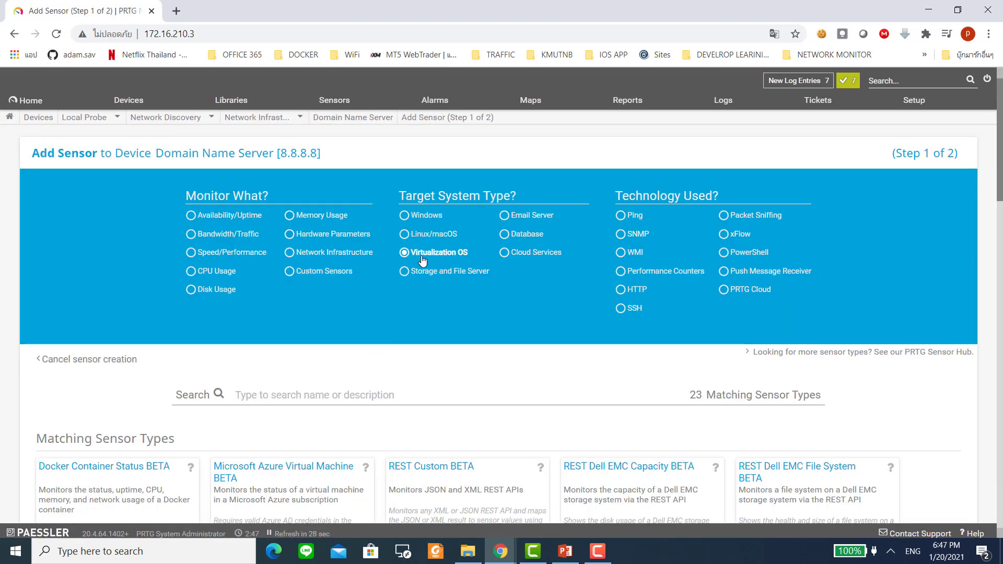
left_click(328, 396)
type("dns")
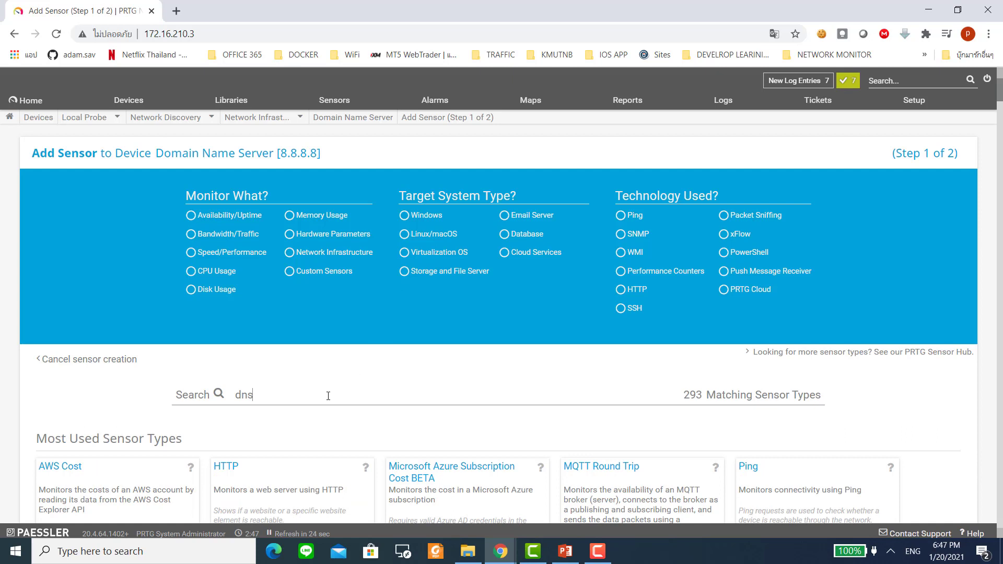
scroll(328, 396, "down", 1)
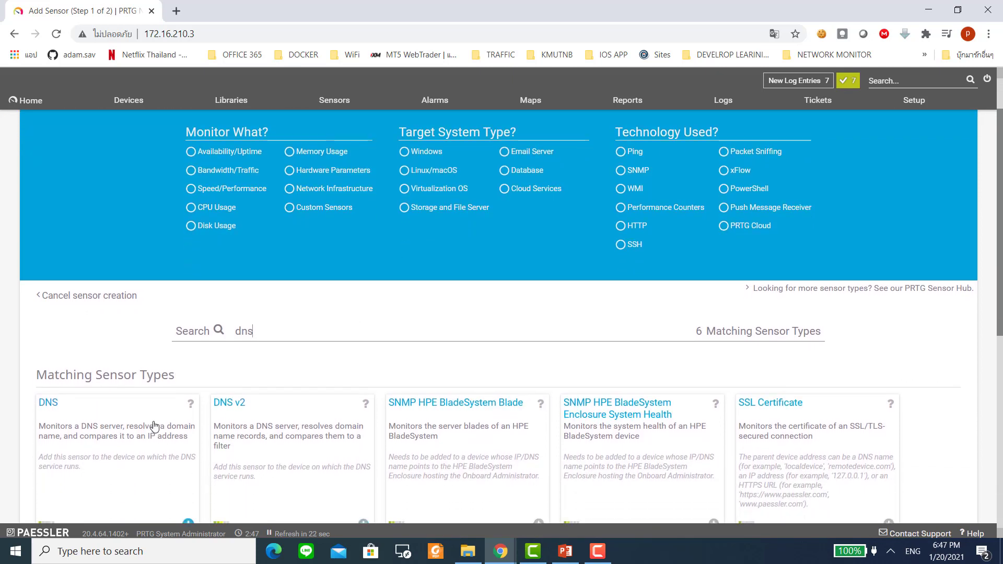
left_click(131, 429)
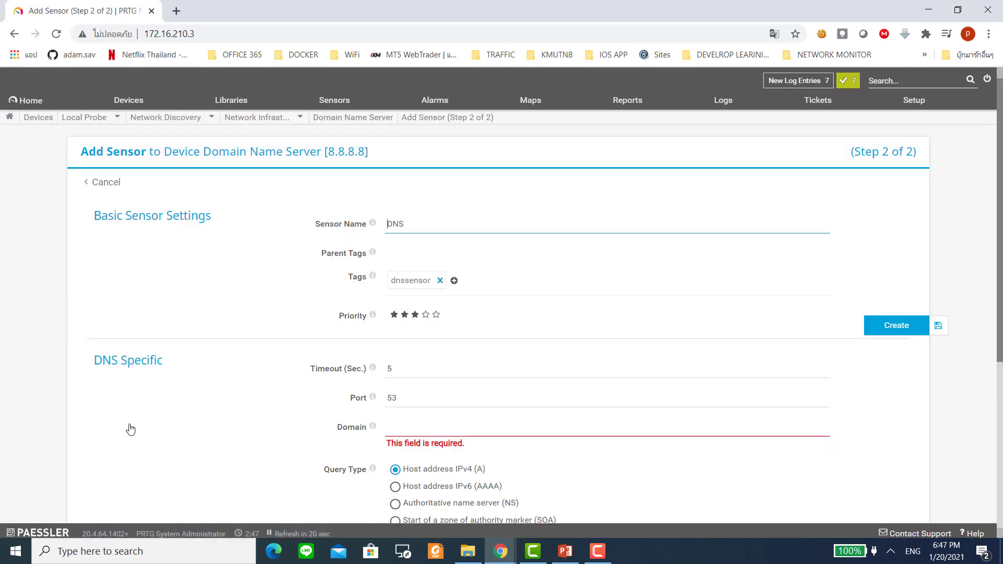
left_click(442, 223)
scroll(480, 292, "down", 3)
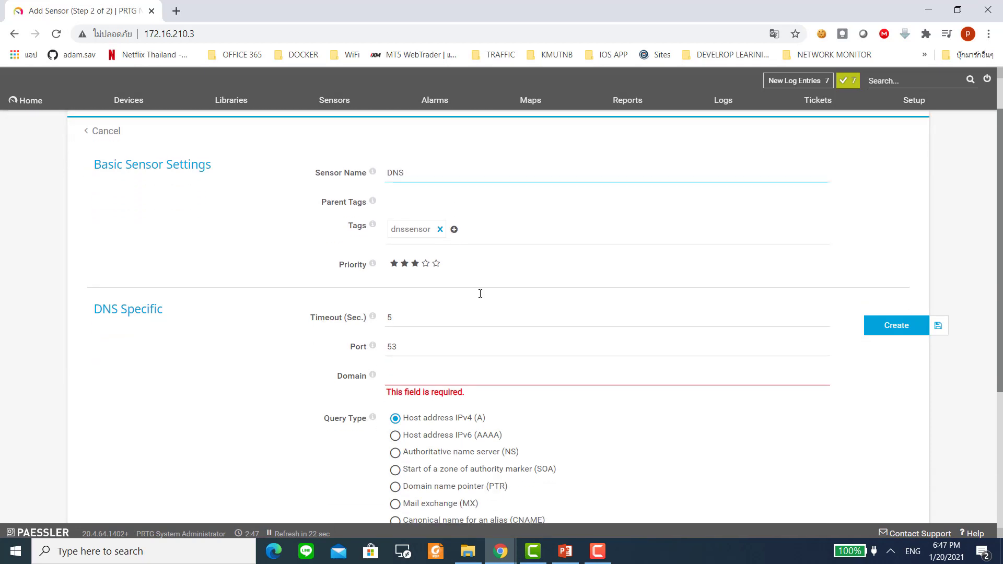
left_click(479, 292)
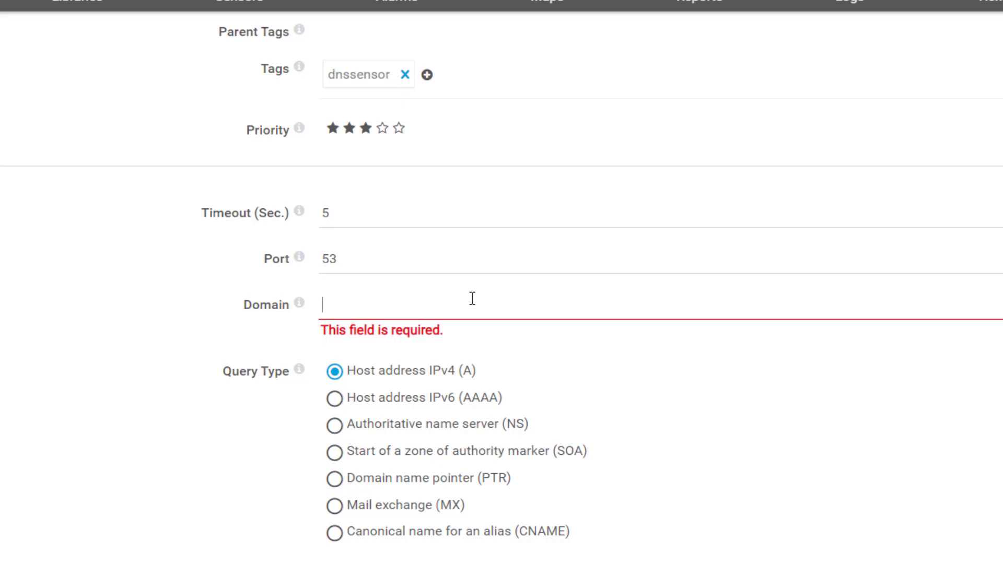
type("www.sanook.")
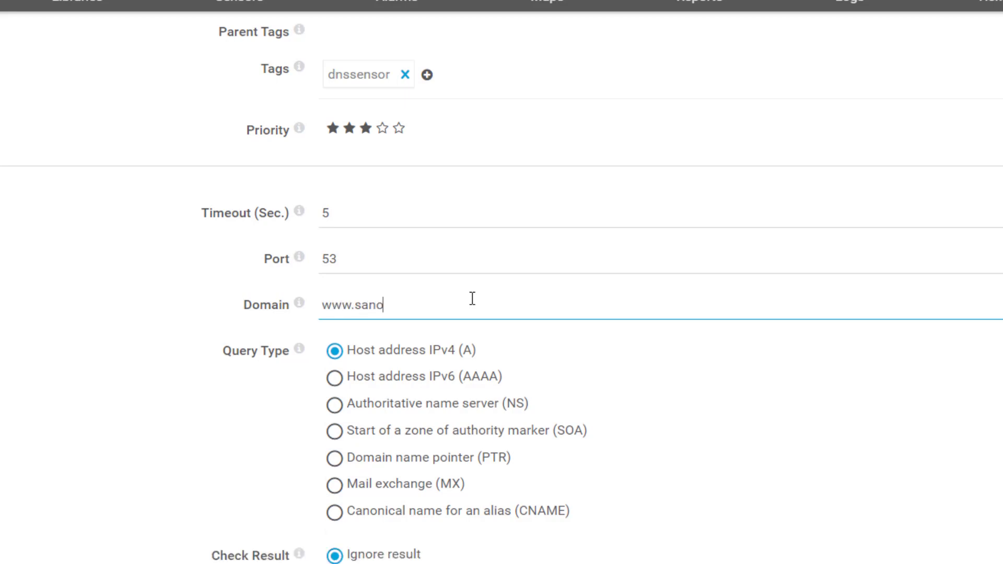
type("com")
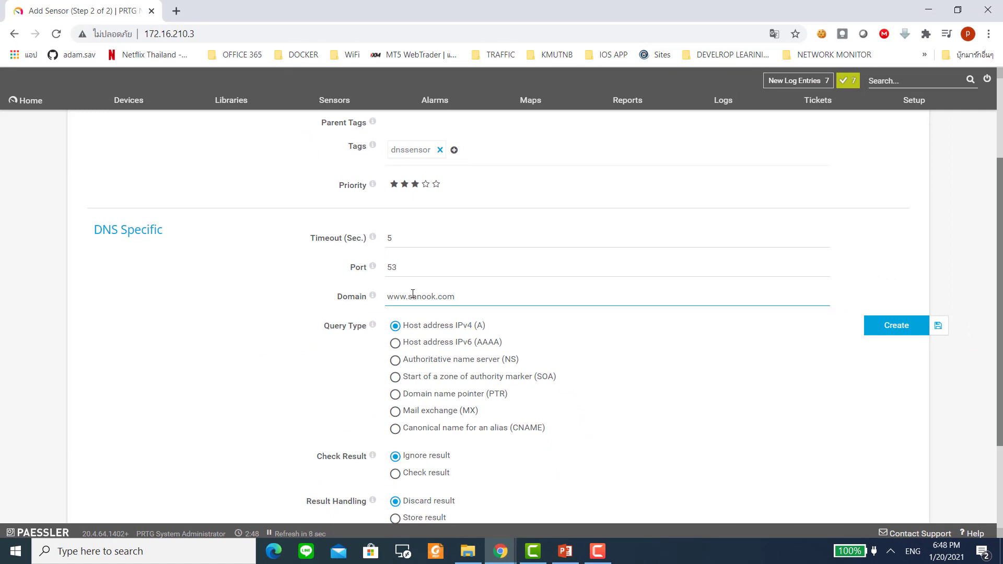
scroll(484, 295, "down", 1)
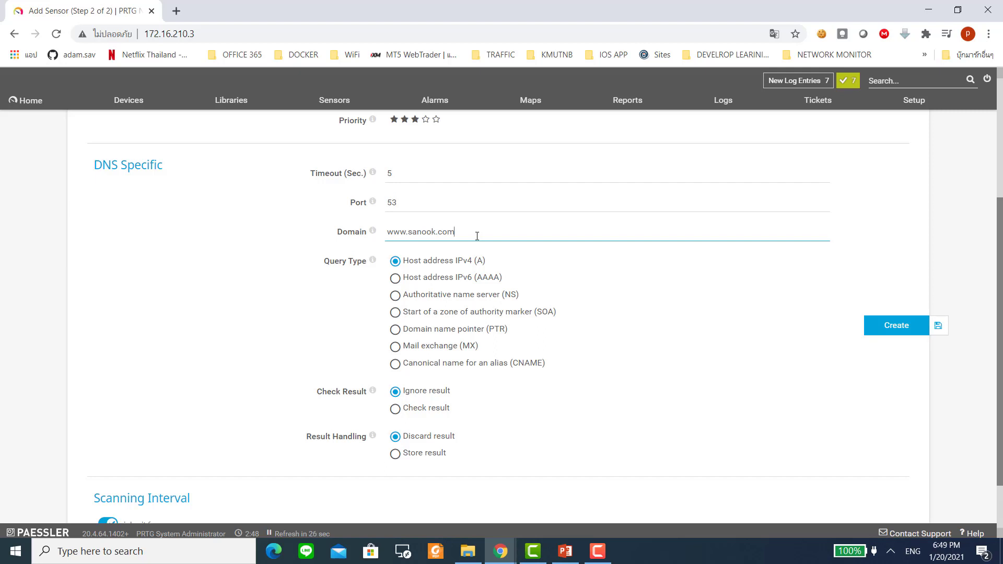
scroll(676, 354, "down", 2)
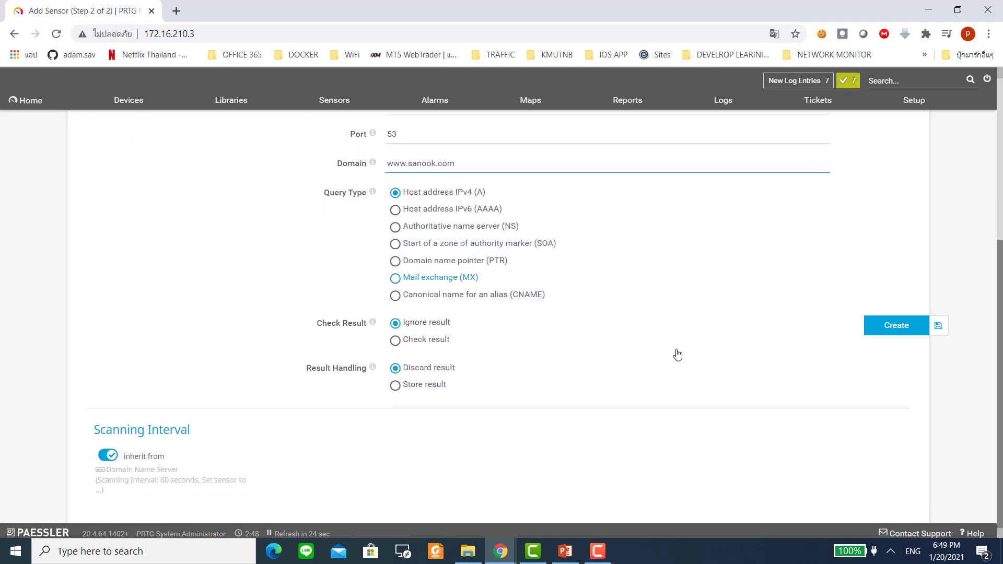
left_click(886, 329)
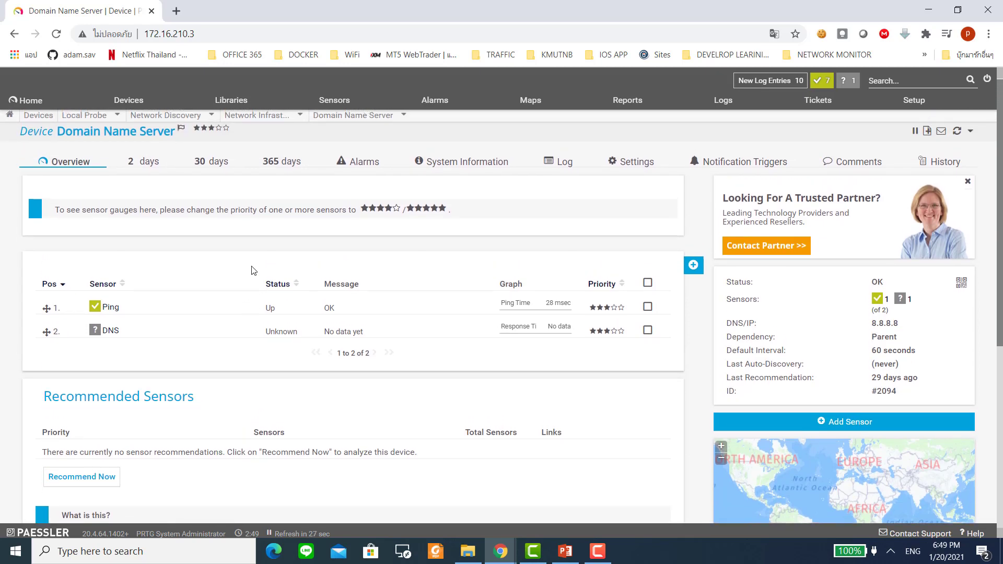
View the Ping sensor's overview and live data, and return to the Domain Name Server device's sensor list
left_click(118, 309)
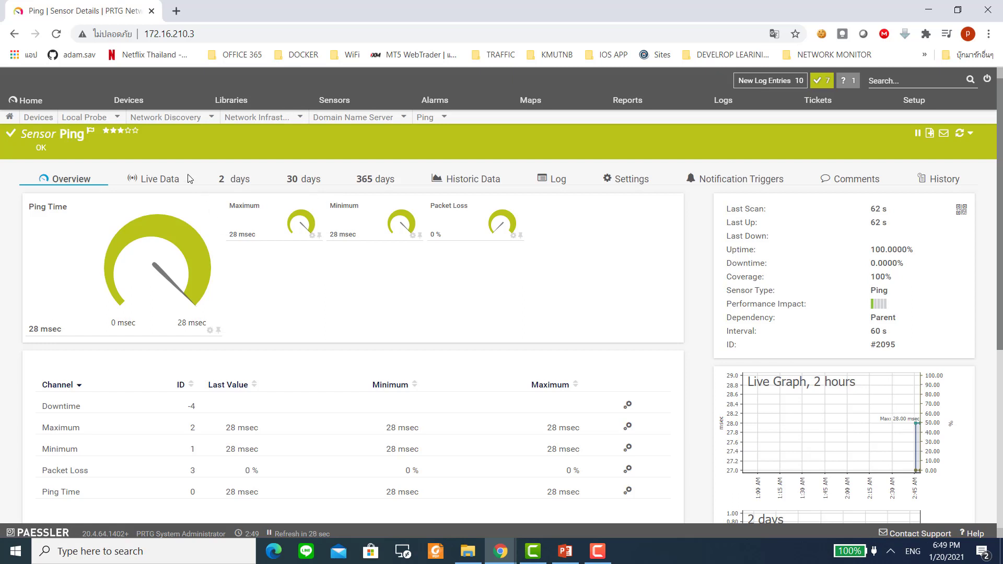
left_click(171, 183)
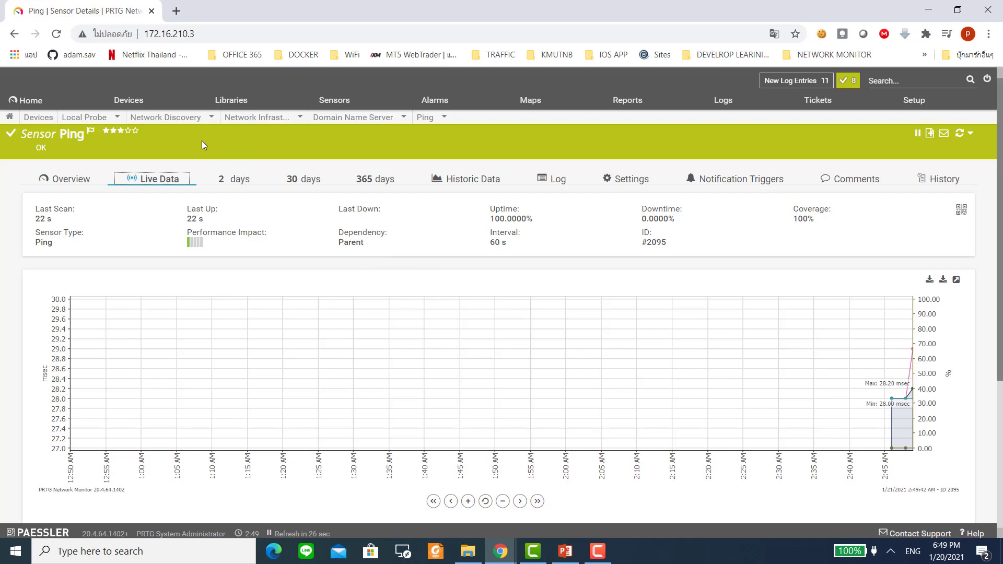
left_click(134, 104)
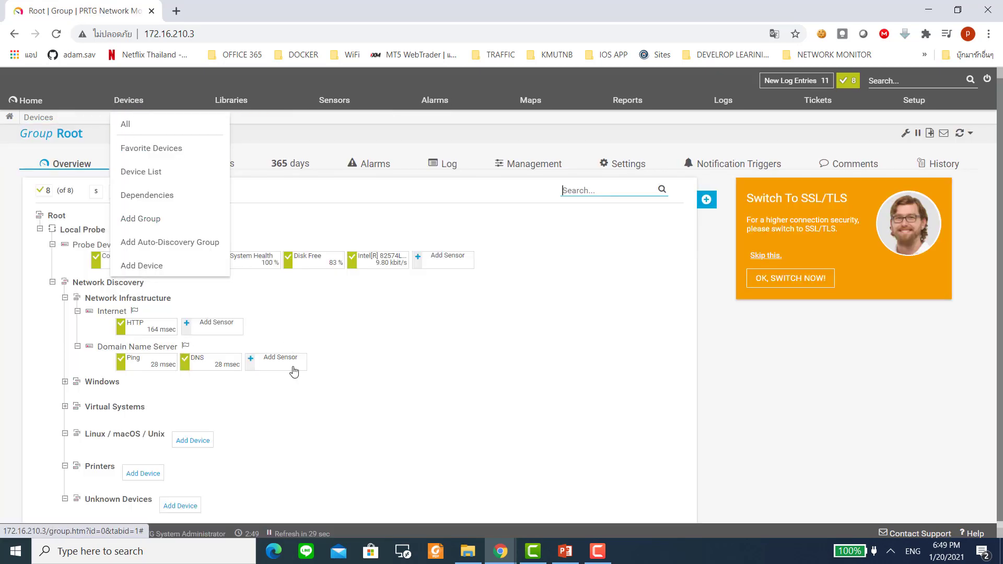
left_click(142, 348)
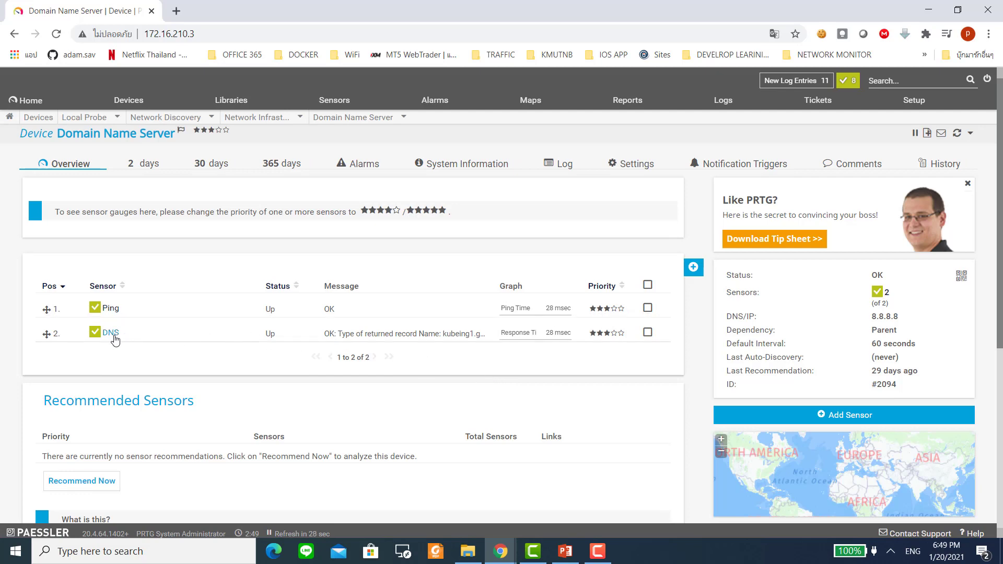
View the DNS sensor's overview and live data, and examine the returned record name in its status message
left_click(111, 332)
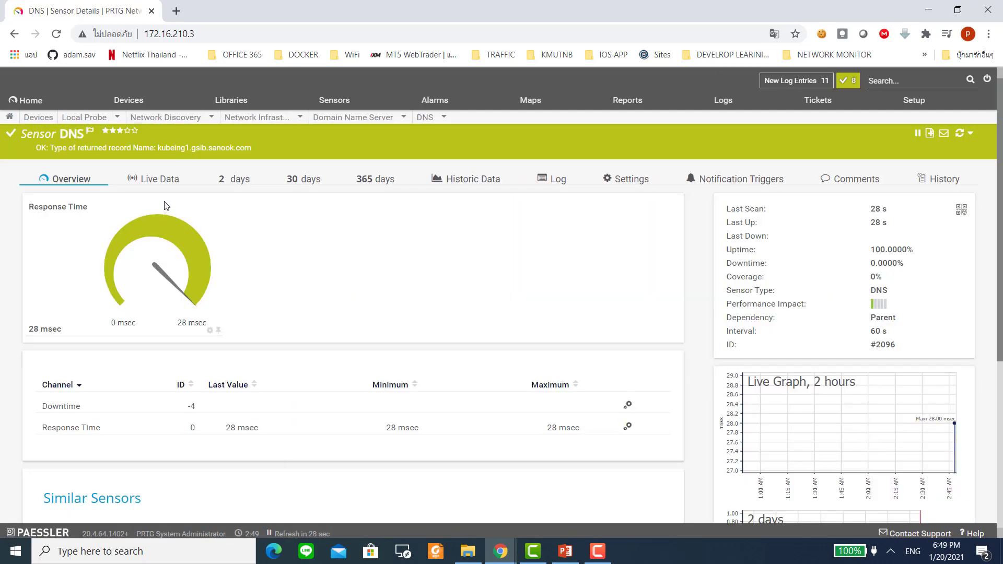
left_click(160, 180)
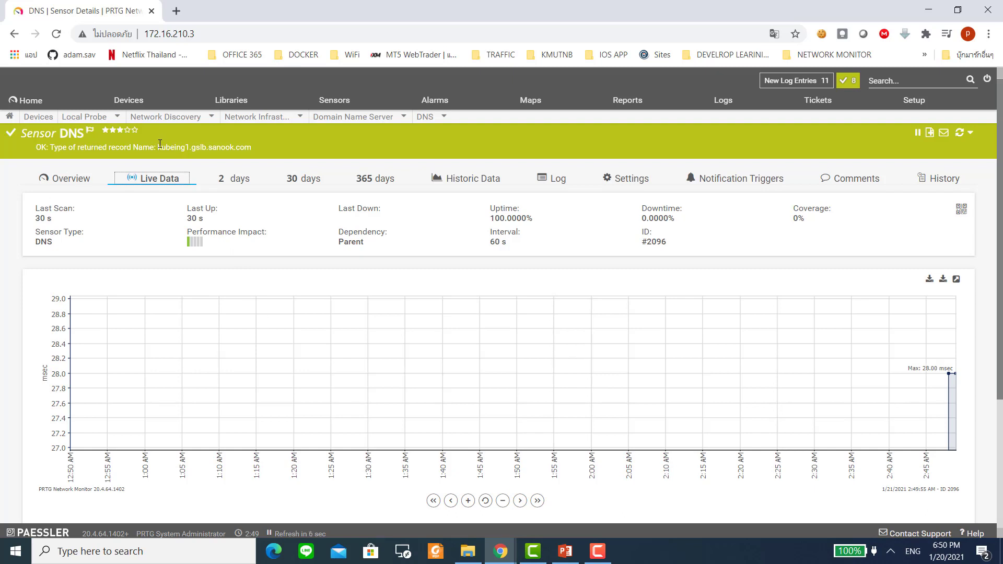
left_click_drag(158, 146, 257, 150)
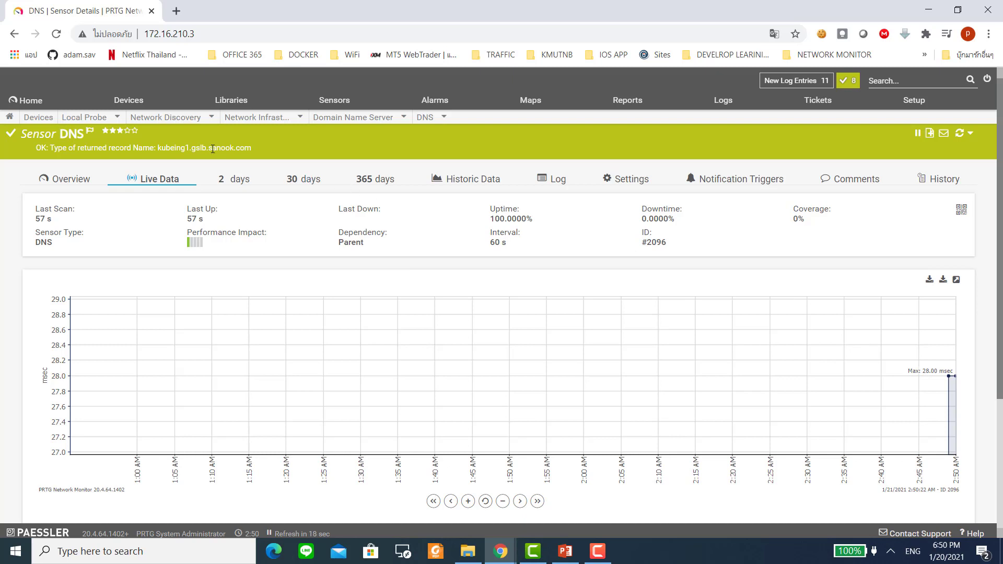
Start another sensor on the Domain Name Server device from the device tree, searching for dns and choosing the DNS sensor type
left_click(129, 100)
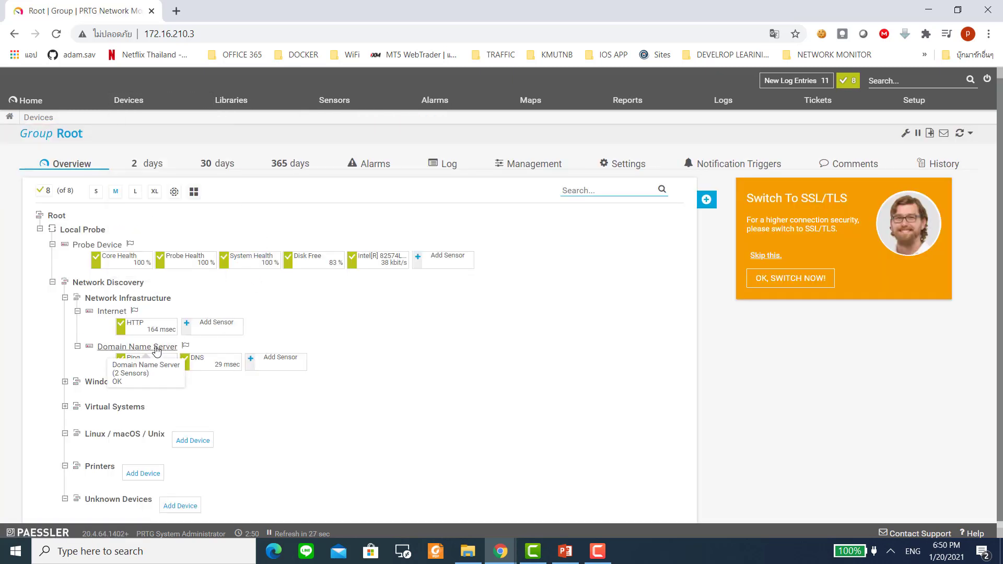
left_click(156, 347)
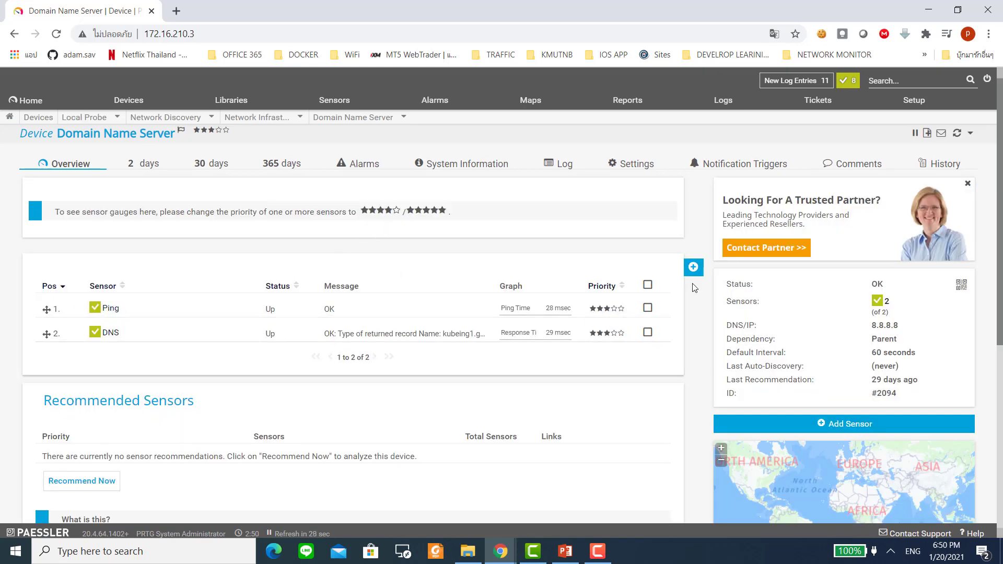
left_click(659, 270)
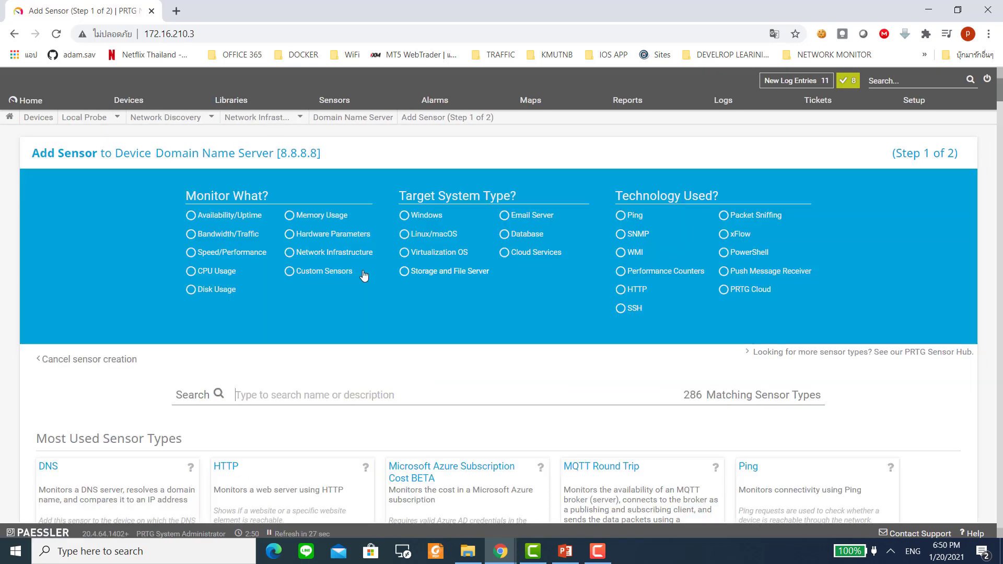
type("dns")
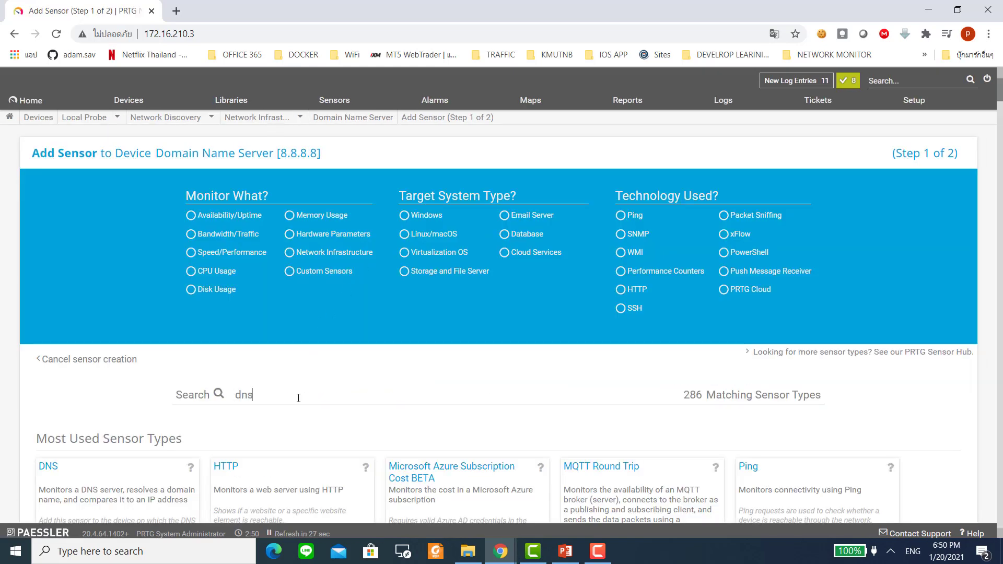
left_click(73, 488)
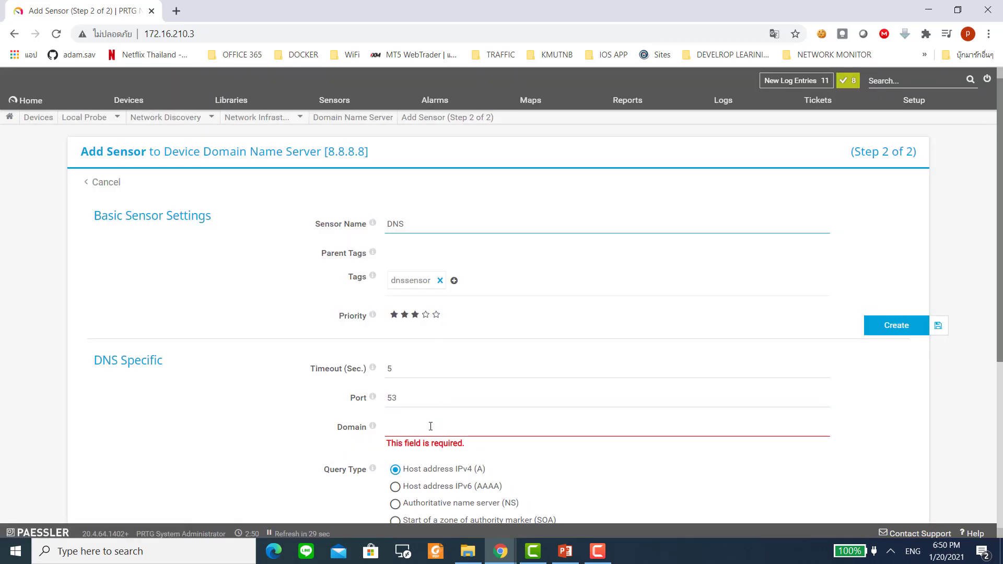
left_click(430, 426)
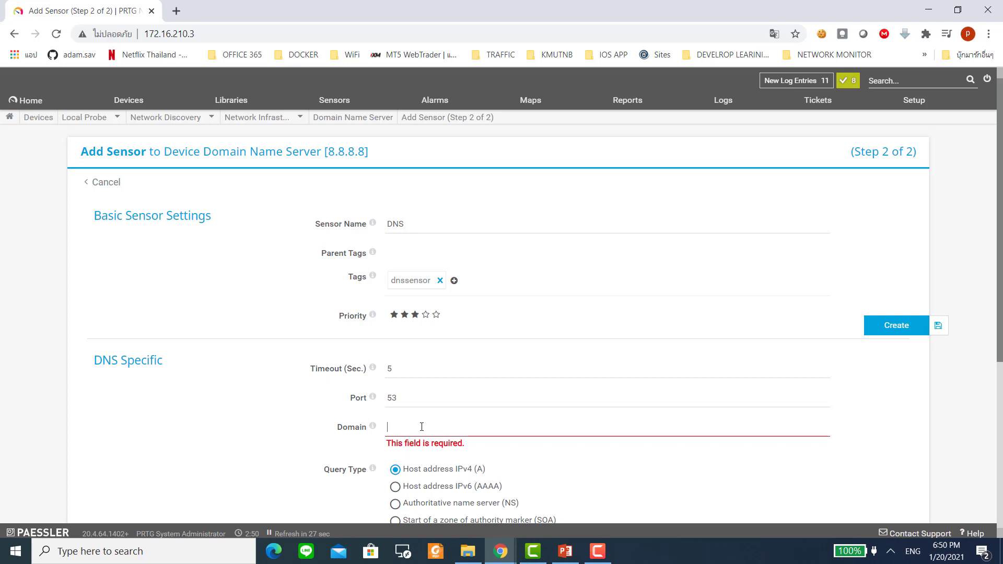
type("www.k")
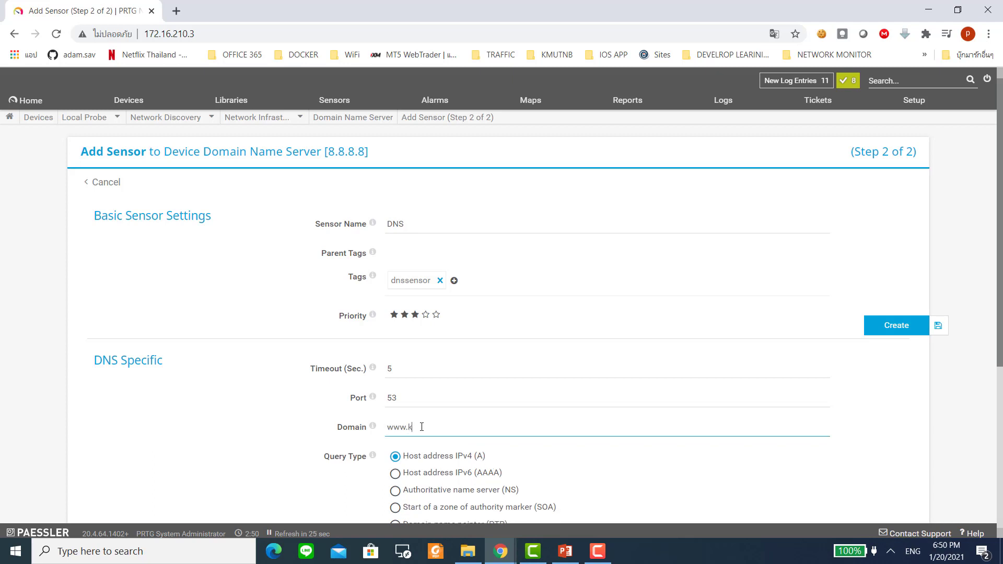
type("app")
type("ok.com")
left_click(448, 223)
type("K")
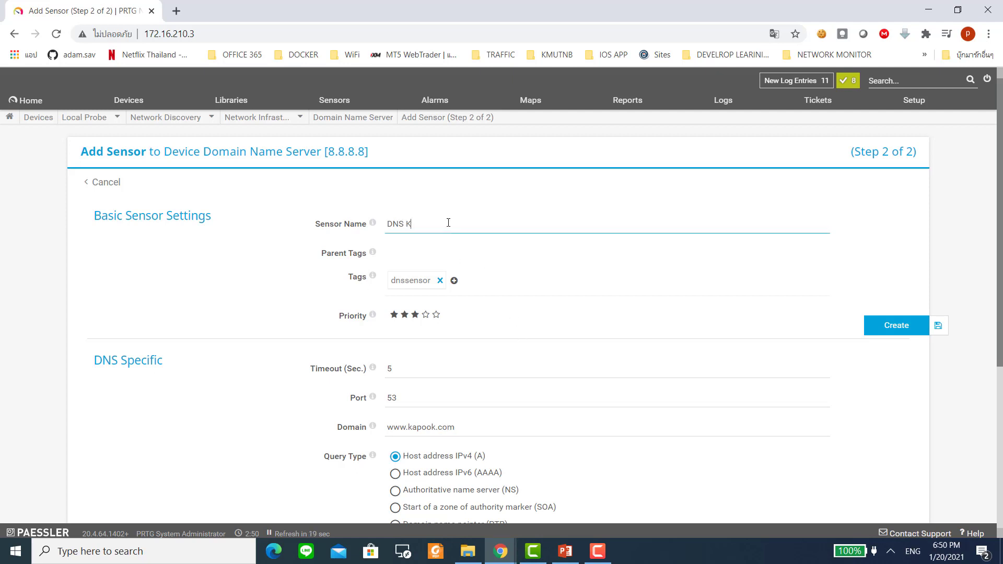
type("apook")
scroll(766, 361, "down", 3)
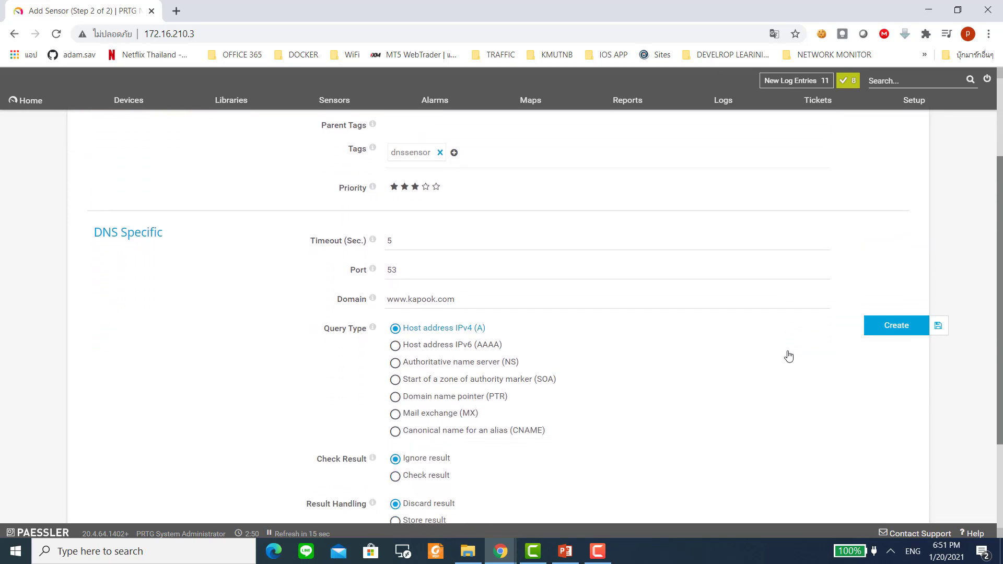
Switch to a new Command Prompt window and move it to the middle of the screen
left_click(15, 551)
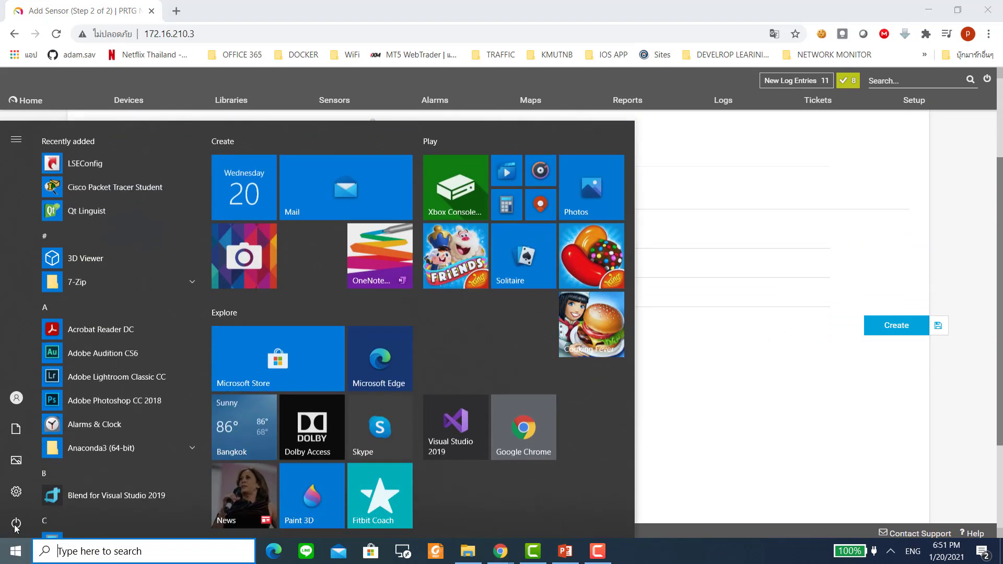
type("cmd")
key("Return")
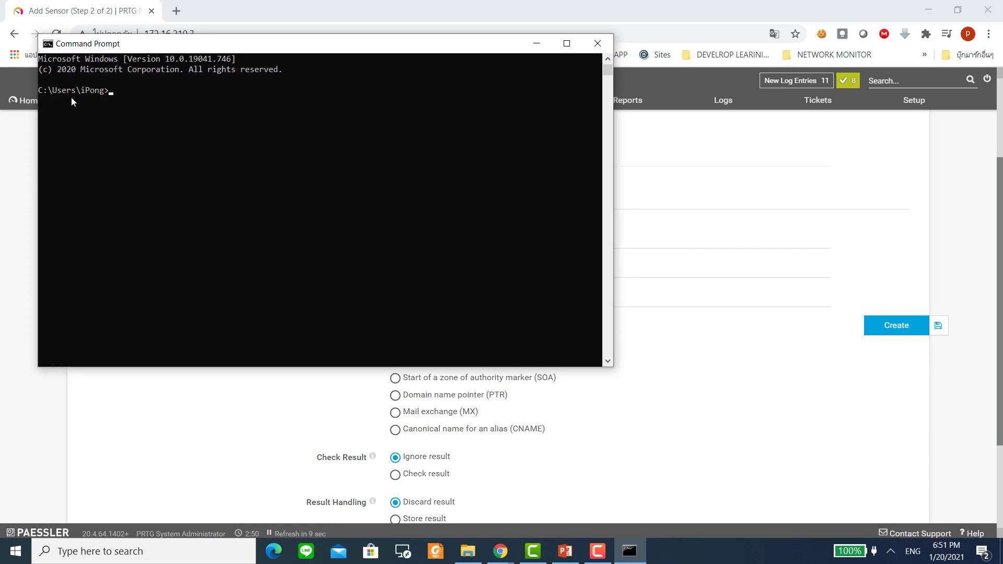
left_click_drag(255, 41, 497, 121)
left_click(502, 233)
type("nslookup")
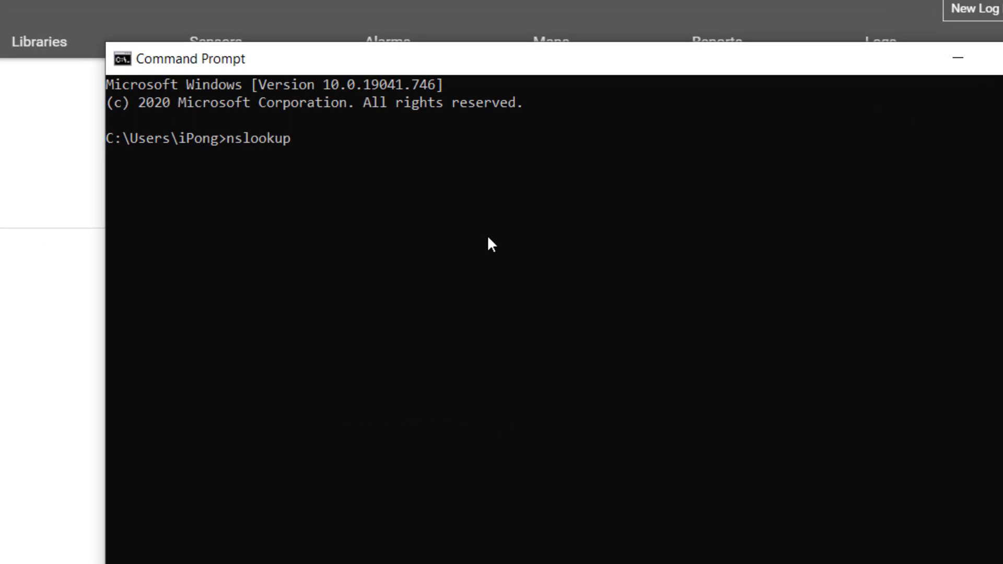
key("Return")
type("www.sa")
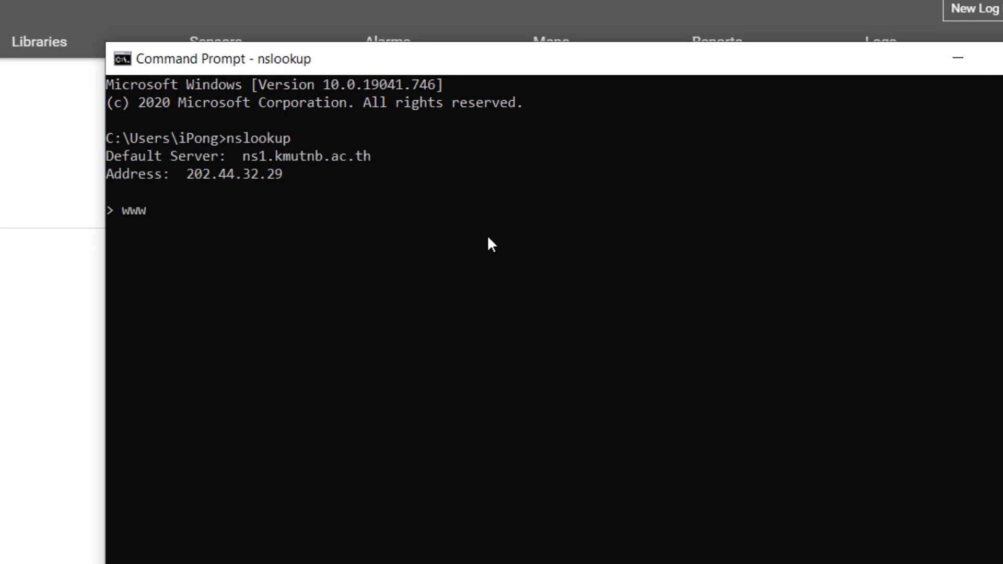
key("BackSpace")
key("BackSpace")
type("kapok.com")
key("BackSpace")
key("BackSpace")
key("BackSpace")
key("BackSpace")
key("BackSpace")
type("ok.com")
key("Return")
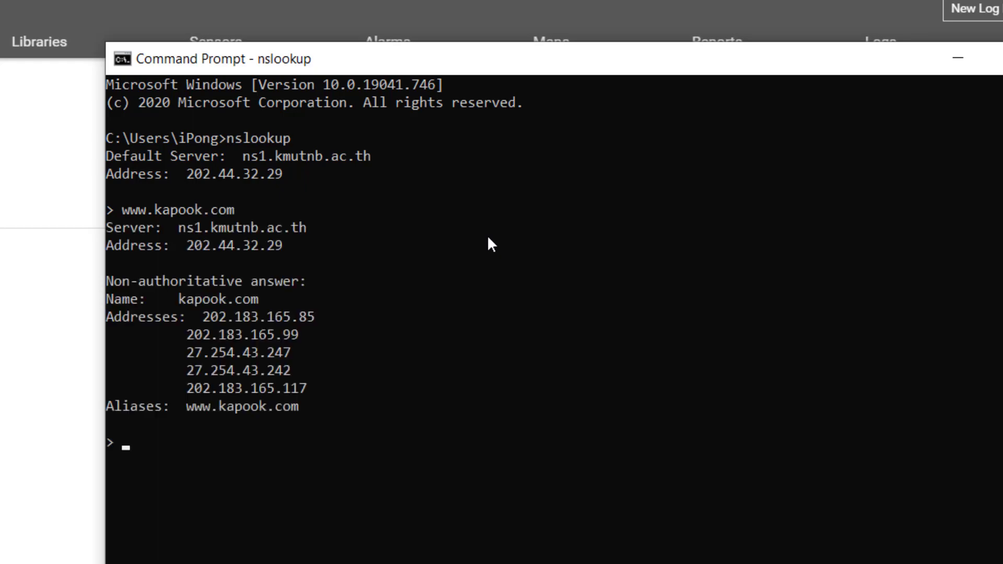
Minimize the Command Prompt, check the domain in the sensor form, and create the DNS Kapook sensor with the remaining settings at their defaults
left_click(940, 67)
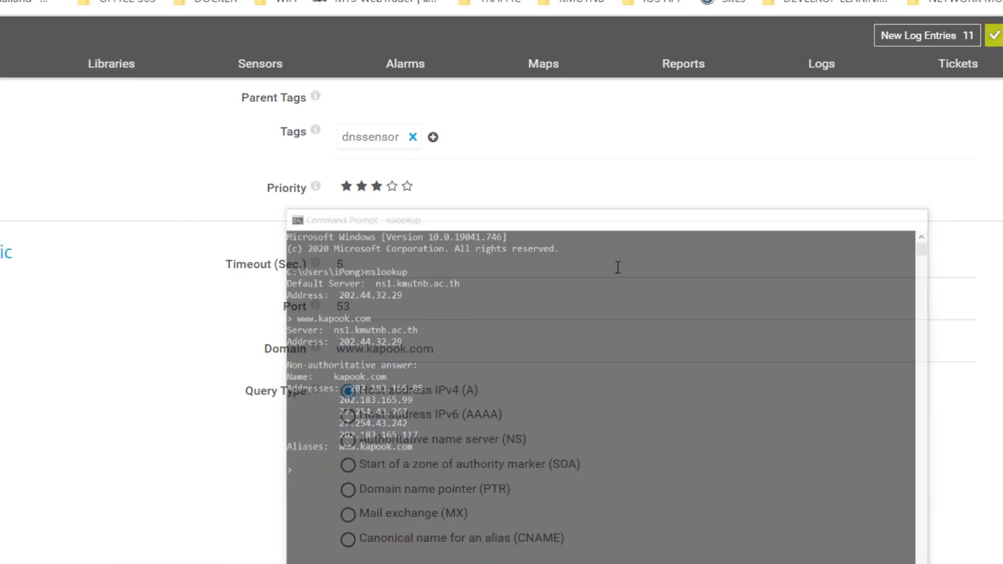
left_click_drag(465, 346, 326, 357)
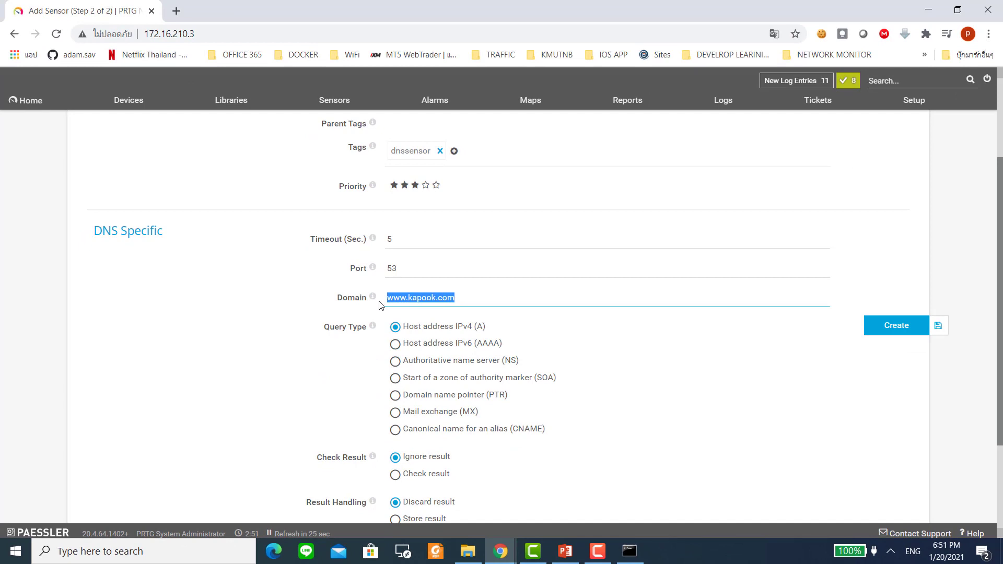
left_click(883, 331)
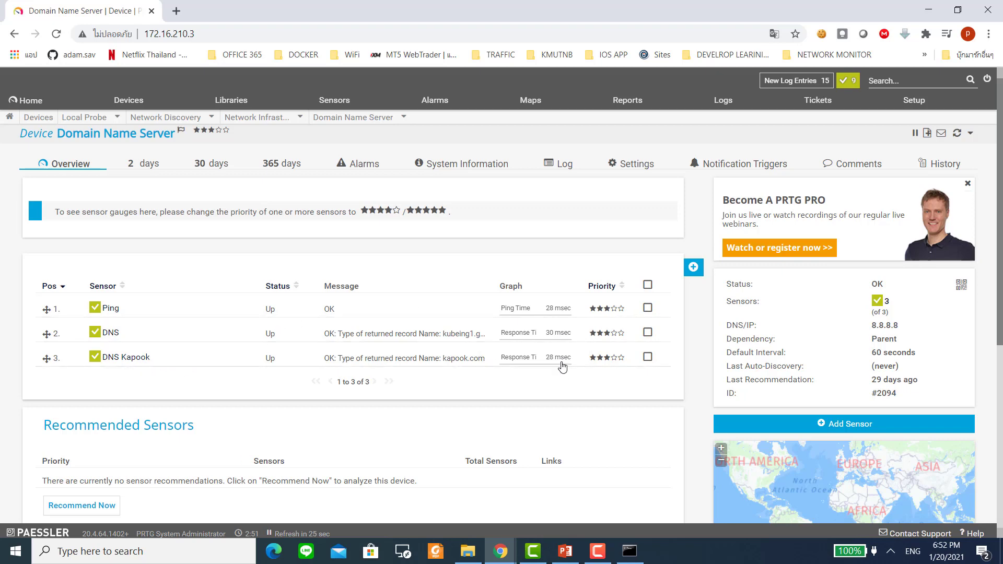
View the DNS Kapook sensor's overview and live data, and request an immediate scan
left_click(127, 360)
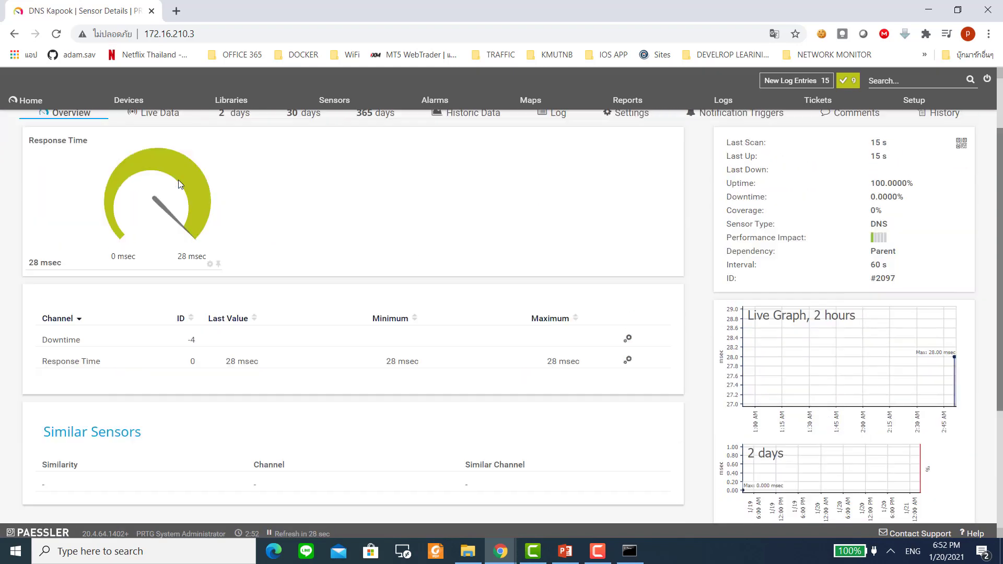
left_click(158, 188)
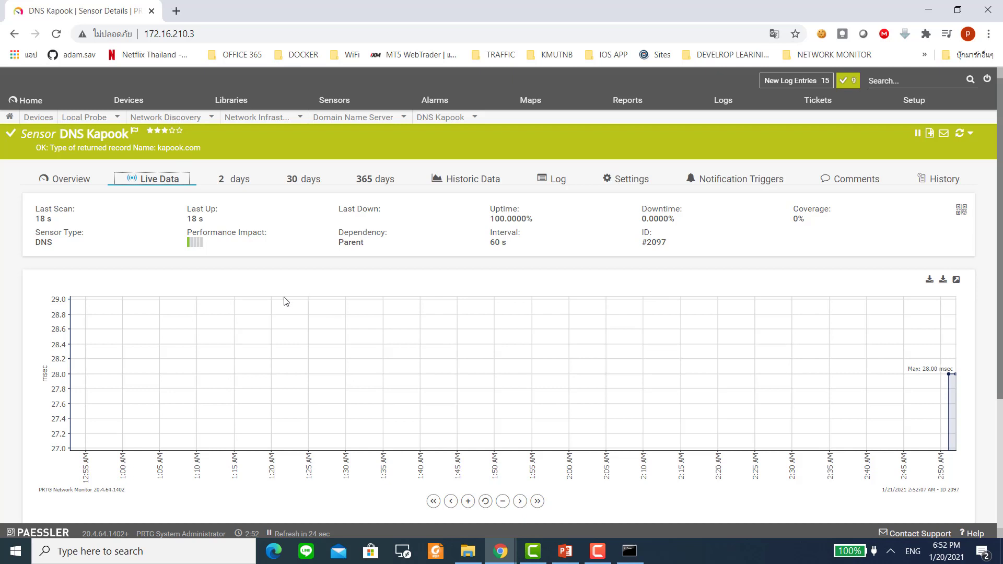
mouse_move(130, 100)
left_click(958, 134)
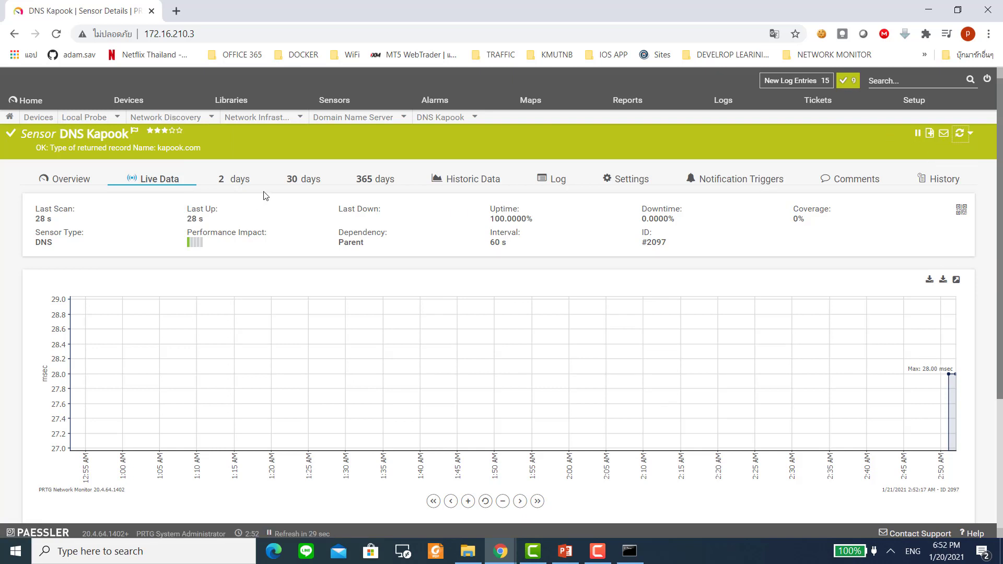